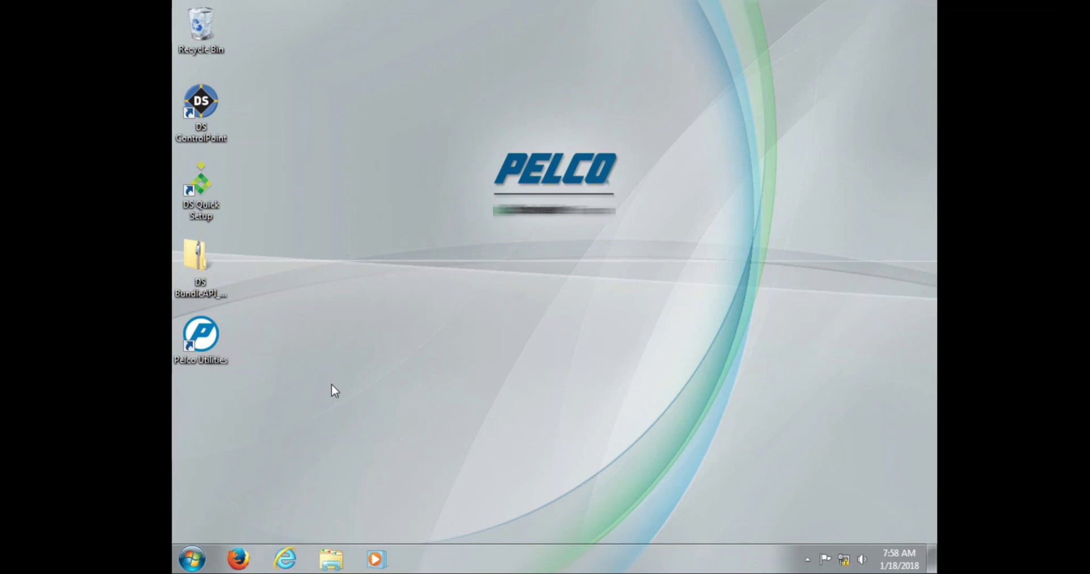
Open Network Connections via Control Panel's Network and Sharing Center and select Local Area Connection
{"action": "left_click", "coordinate": [196, 558]}
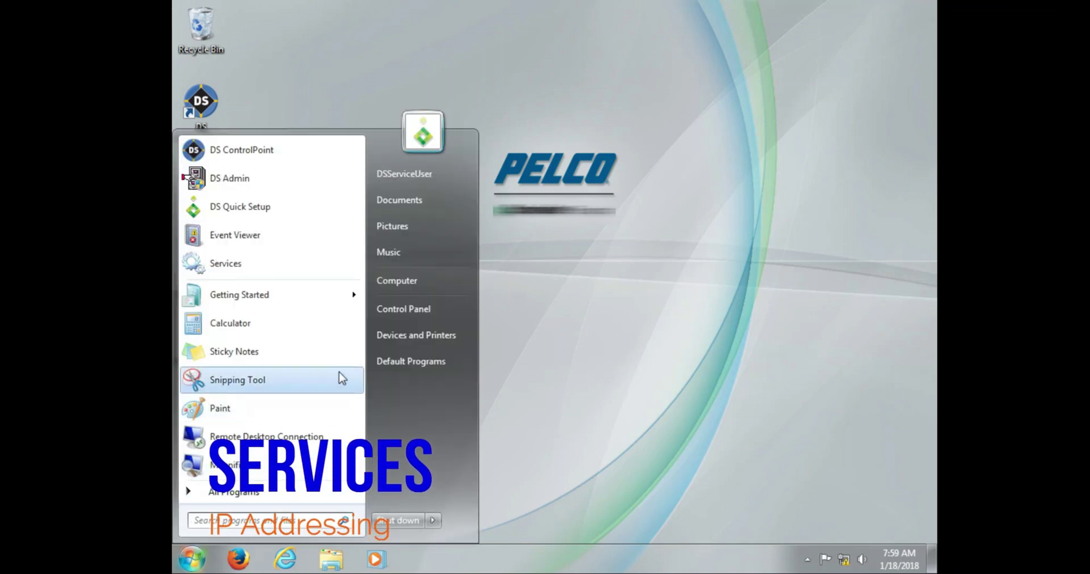
{"action": "left_click", "coordinate": [404, 320]}
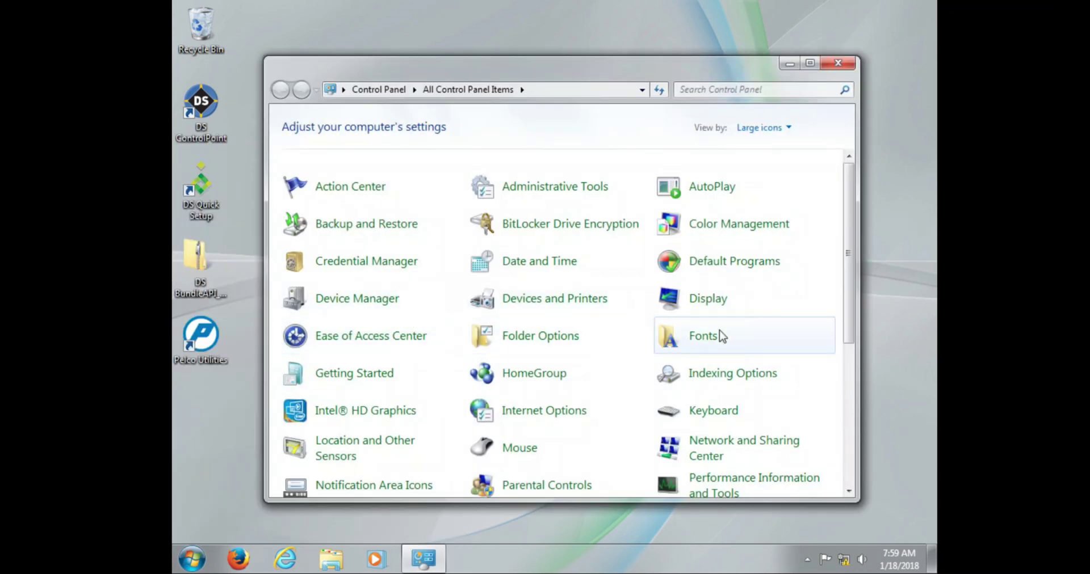
{"action": "left_click", "coordinate": [712, 444]}
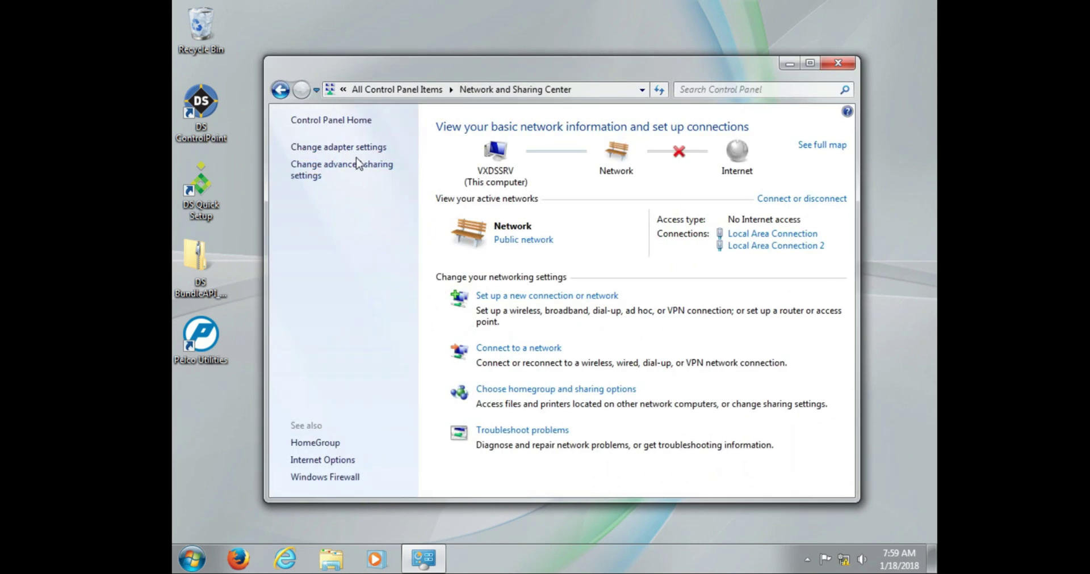
{"action": "left_click", "coordinate": [363, 148]}
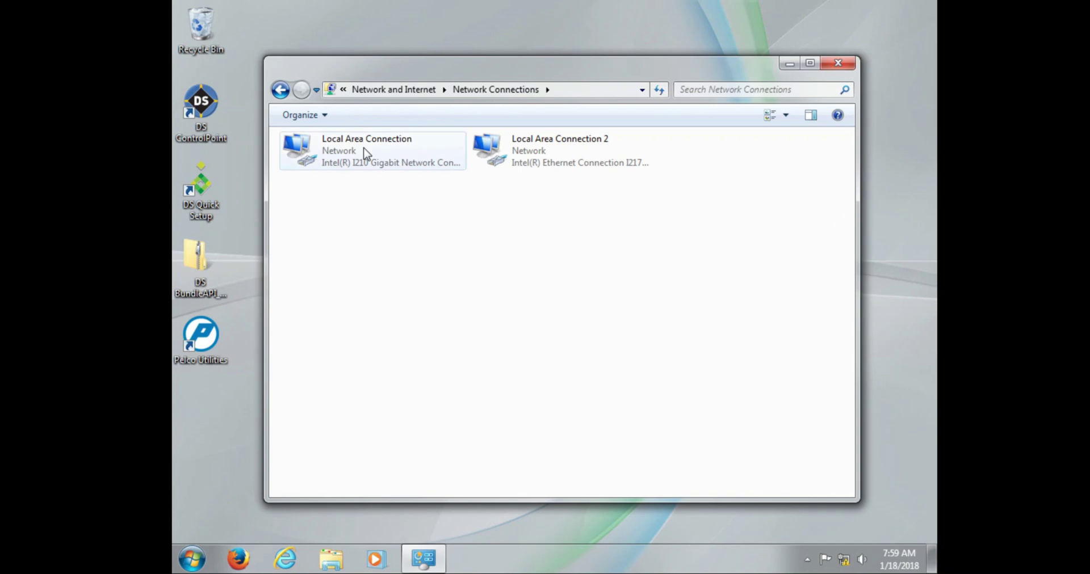
{"action": "left_click", "coordinate": [365, 153]}
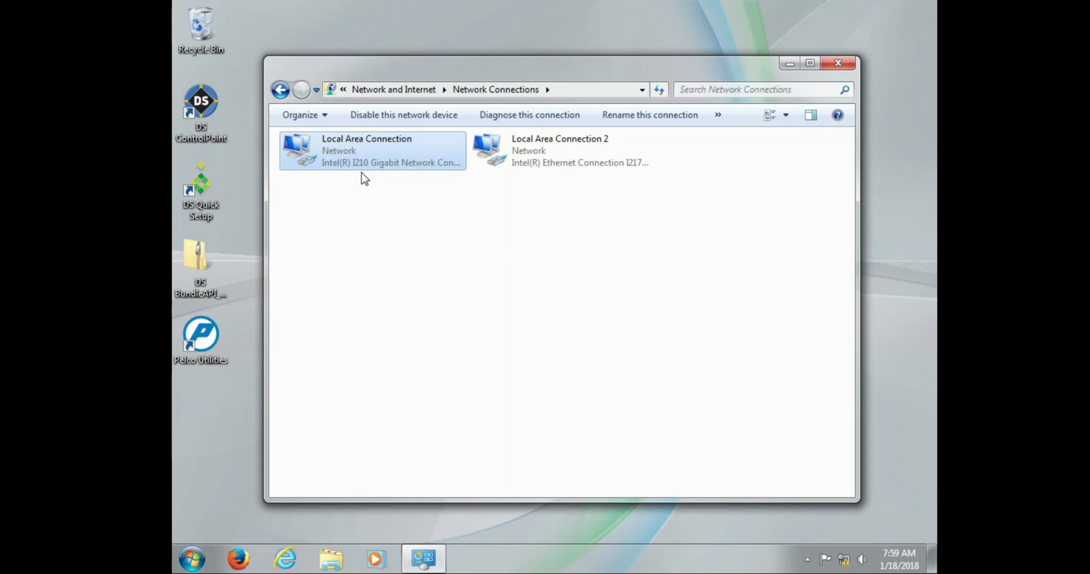
{"action": "right_click", "coordinate": [358, 150]}
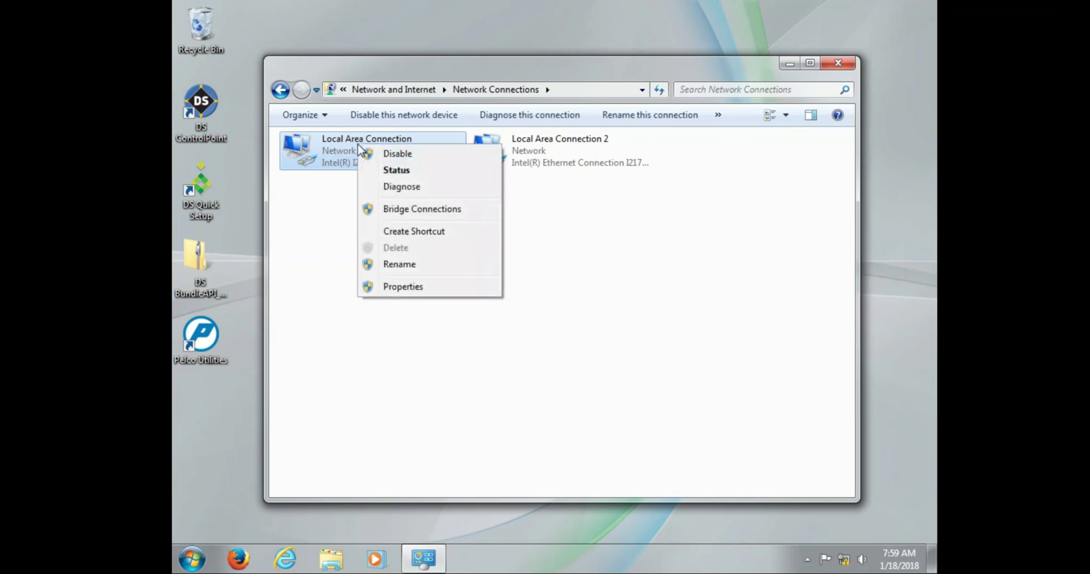
{"action": "left_click", "coordinate": [397, 286]}
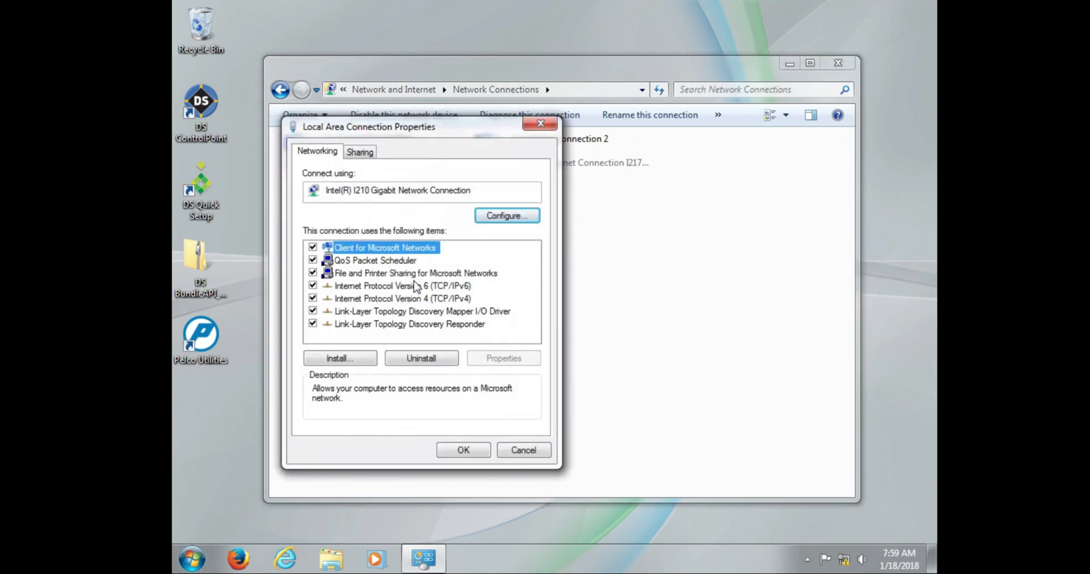
{"action": "left_click", "coordinate": [415, 299]}
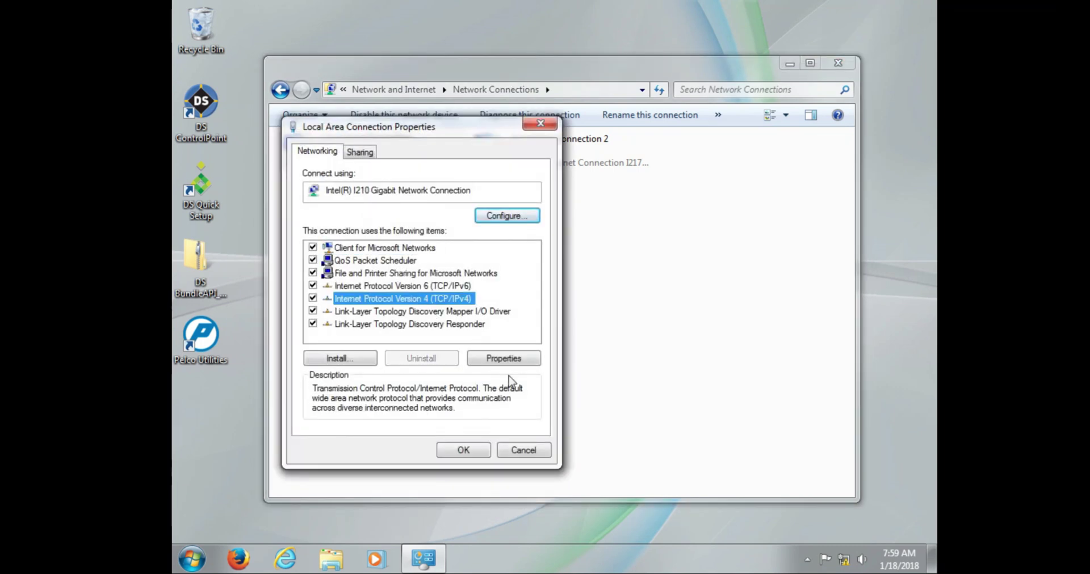
{"action": "left_click", "coordinate": [508, 359]}
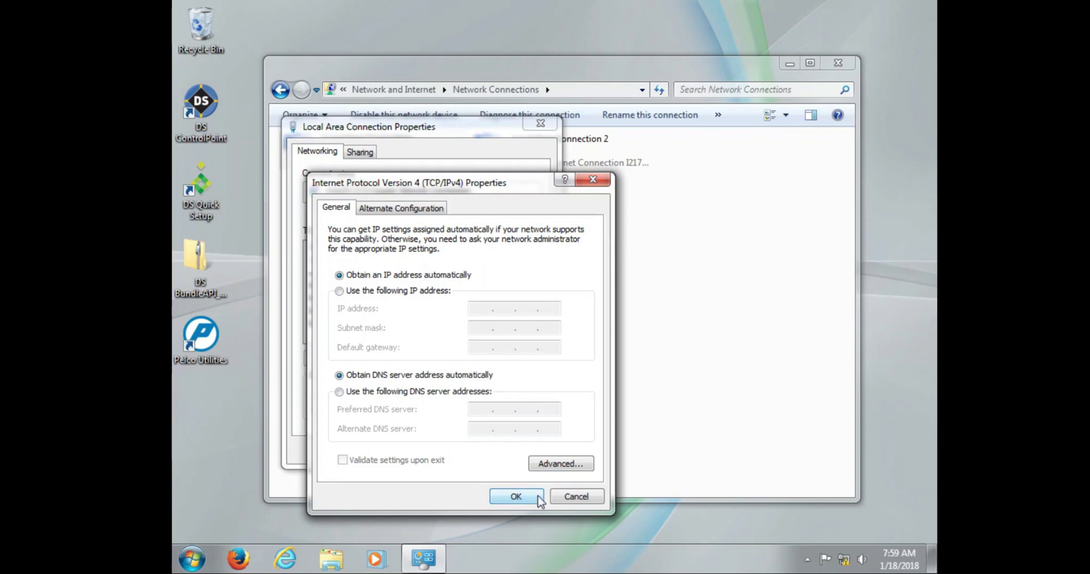
{"action": "left_click", "coordinate": [597, 500]}
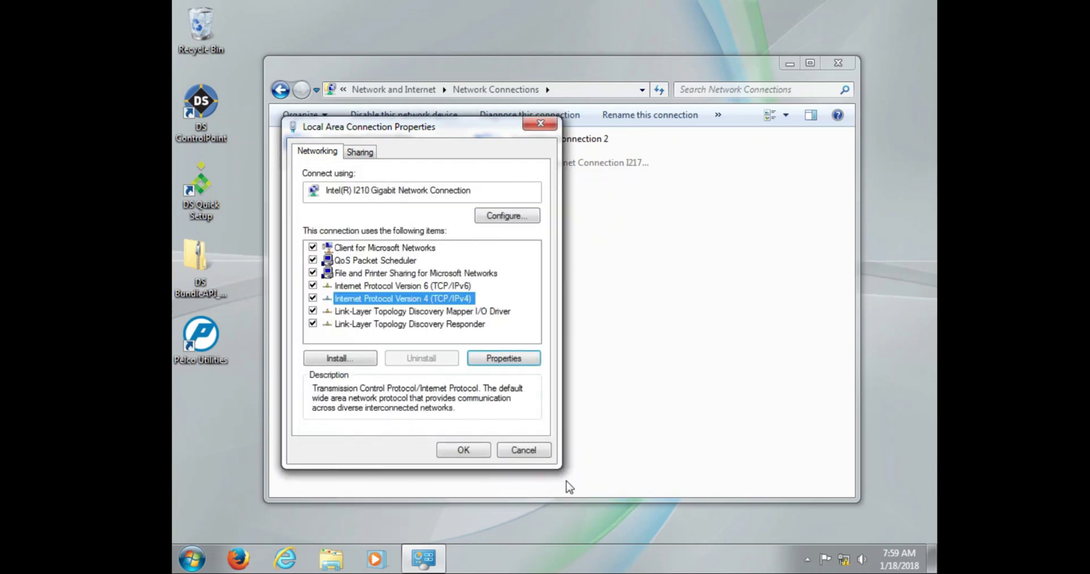
{"action": "left_click", "coordinate": [529, 451]}
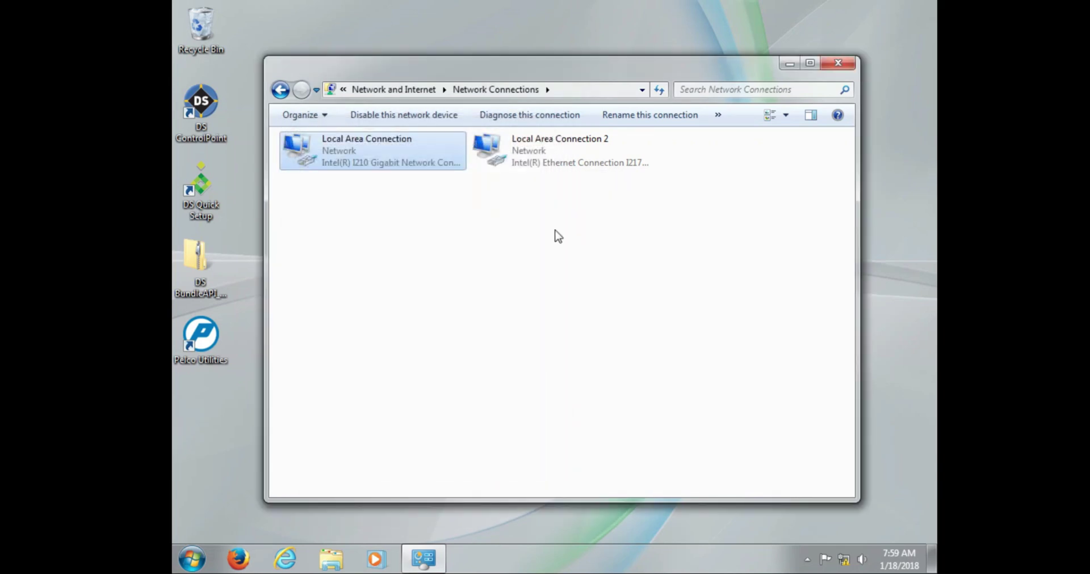
Open the TCP/IPv4 properties of Local Area Connection 2 to review its IP settings
{"action": "left_click", "coordinate": [548, 162]}
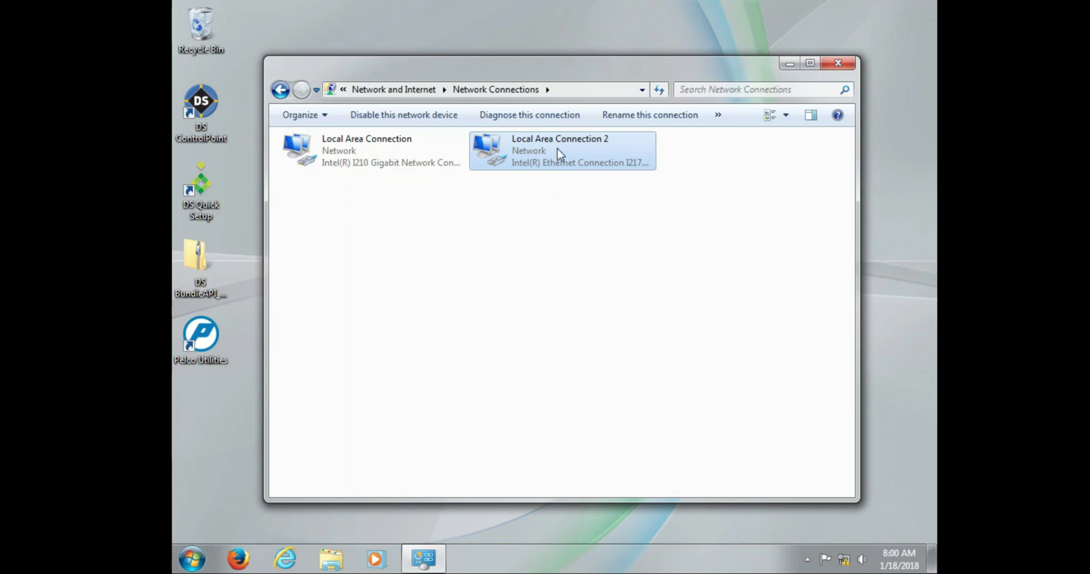
{"action": "right_click", "coordinate": [559, 154]}
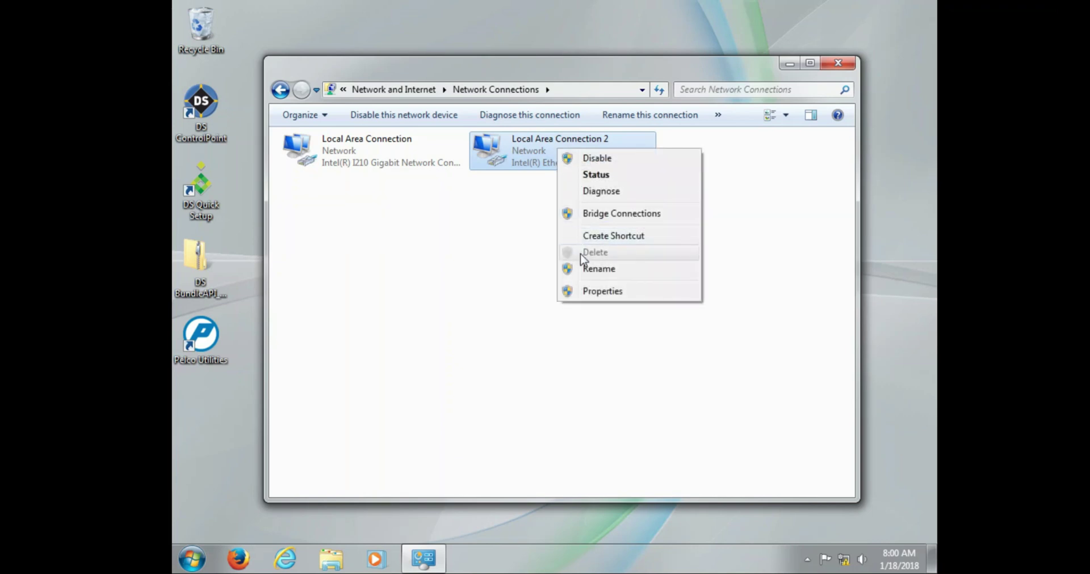
{"action": "left_click", "coordinate": [600, 298]}
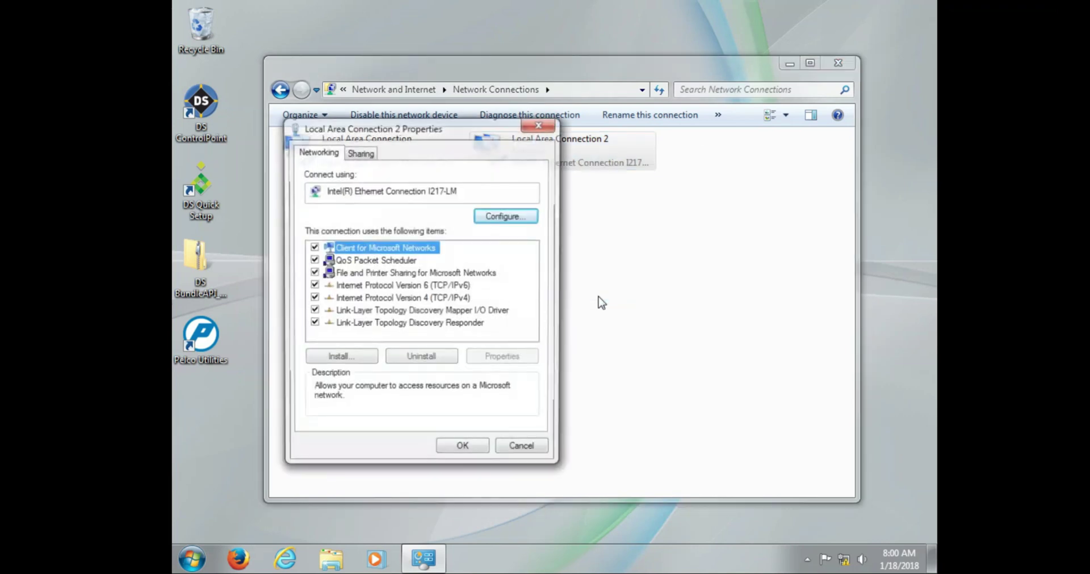
{"action": "left_click", "coordinate": [415, 299]}
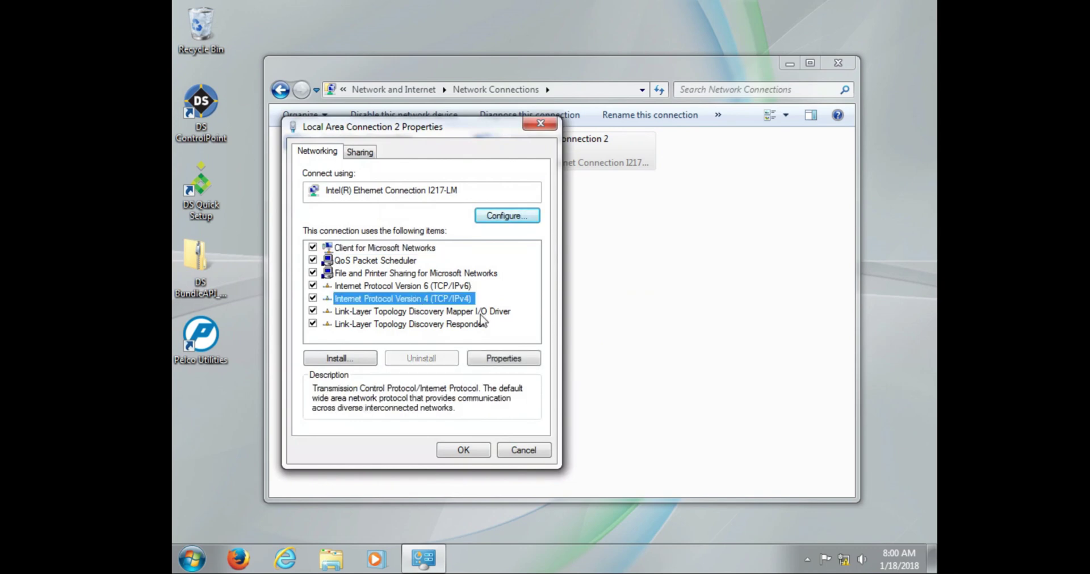
{"action": "left_click", "coordinate": [503, 359]}
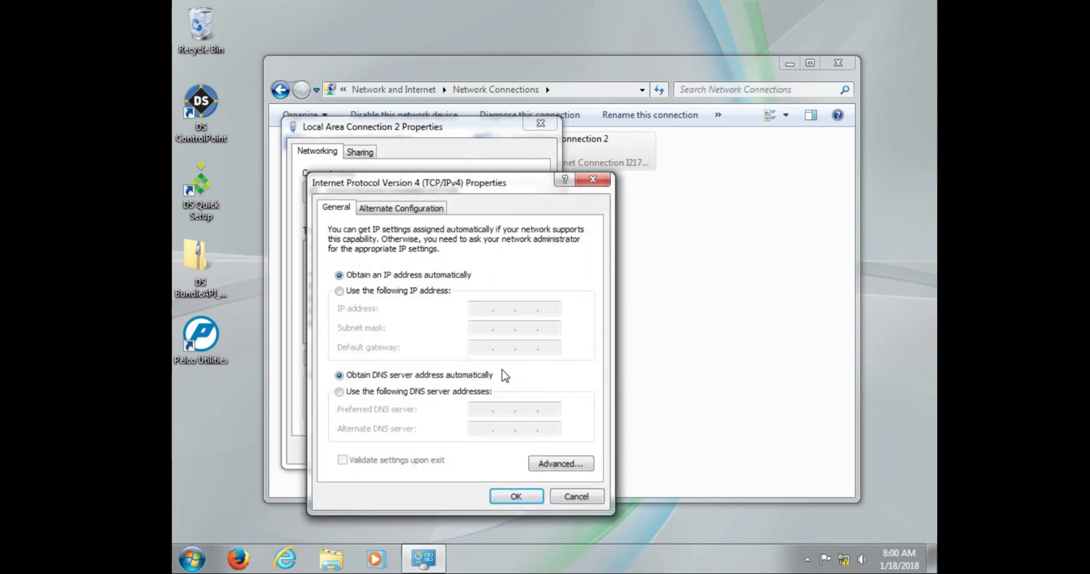
Cancel the IPv4 and adapter properties unchanged, then close the Network Connections window
{"action": "left_click", "coordinate": [570, 498]}
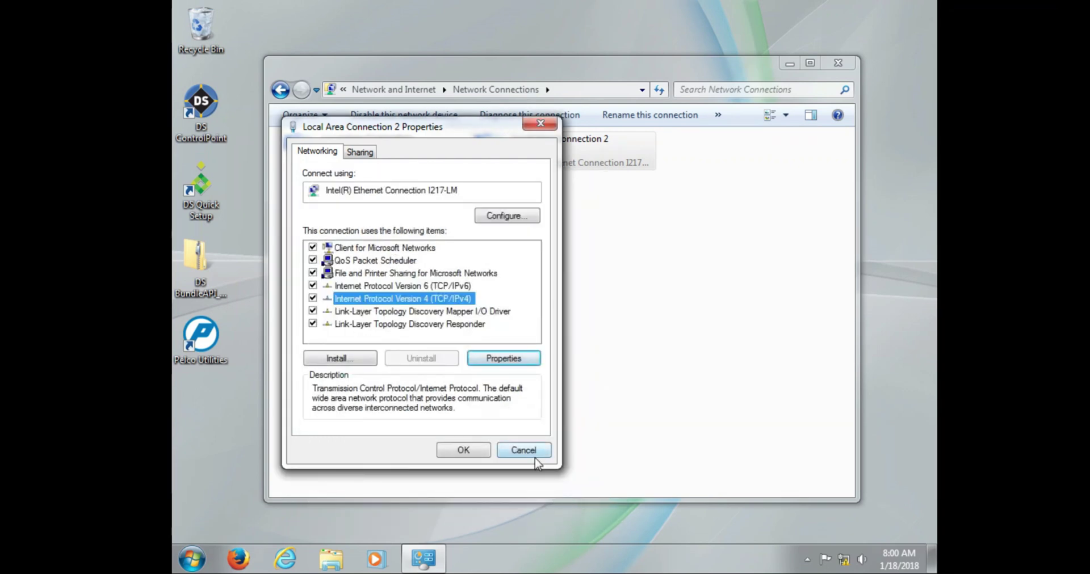
{"action": "left_click", "coordinate": [535, 454]}
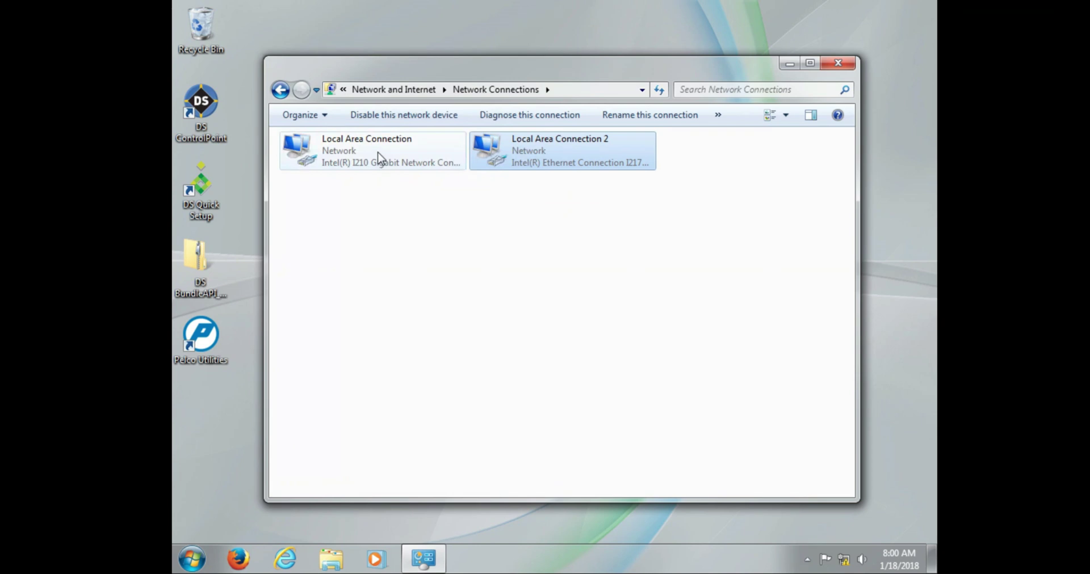
{"action": "left_click", "coordinate": [379, 159]}
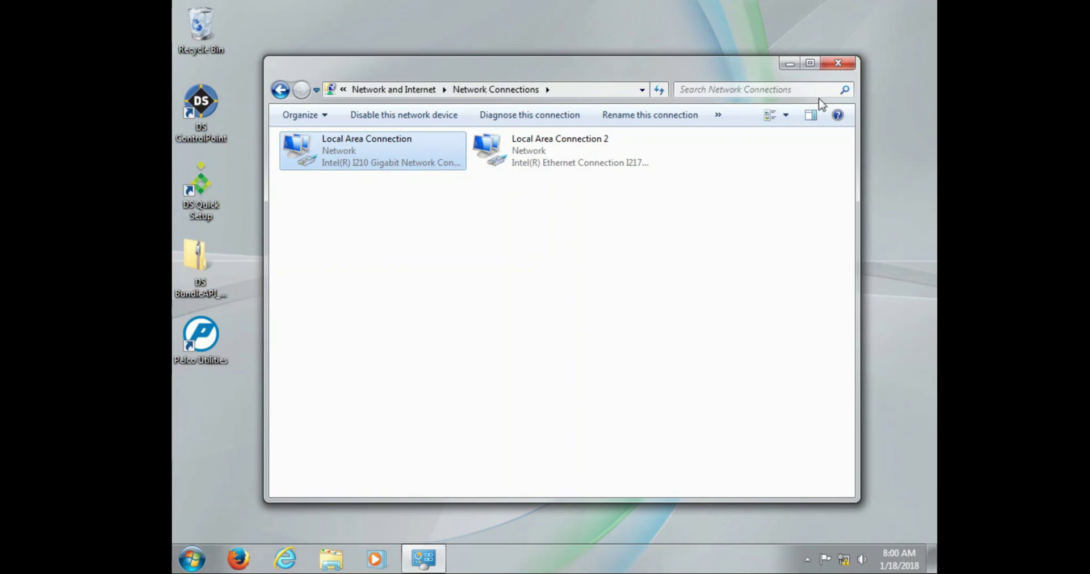
{"action": "left_click", "coordinate": [839, 64]}
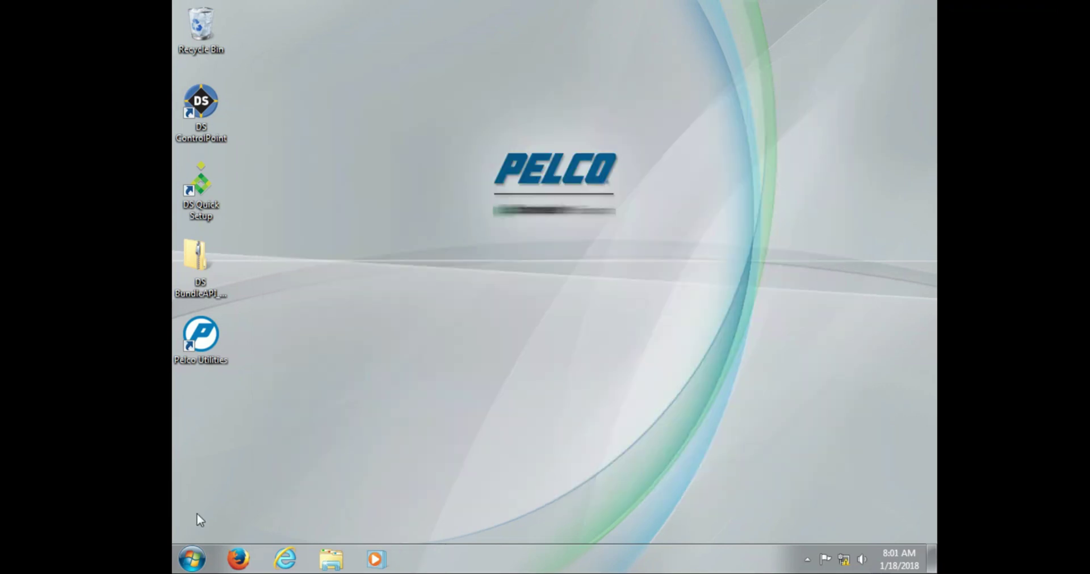
Open Control Panel's System page and scroll to the computer name section showing VXDSSRV
{"action": "left_click", "coordinate": [192, 558]}
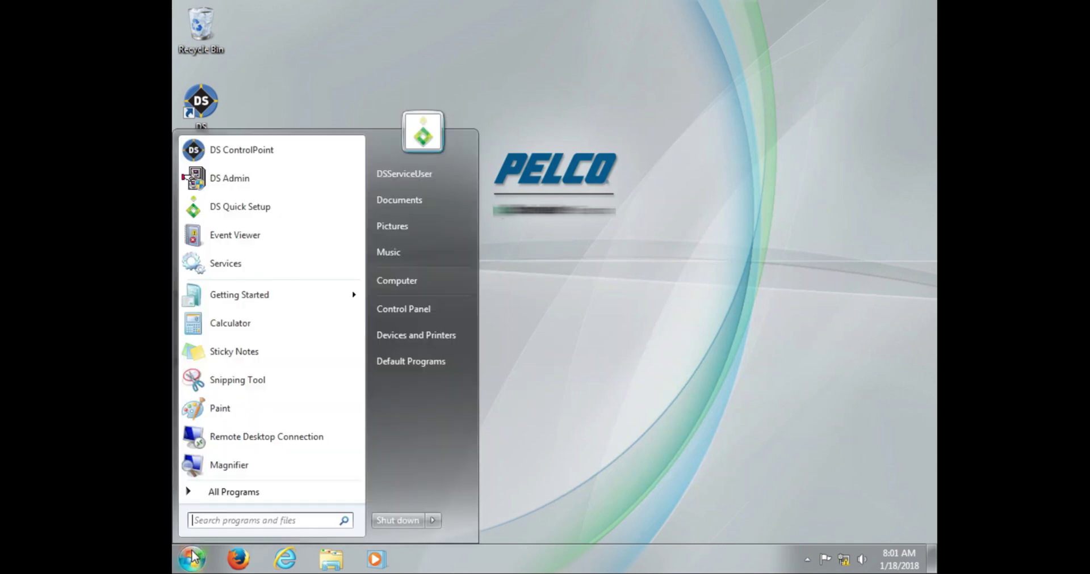
{"action": "left_click", "coordinate": [378, 310]}
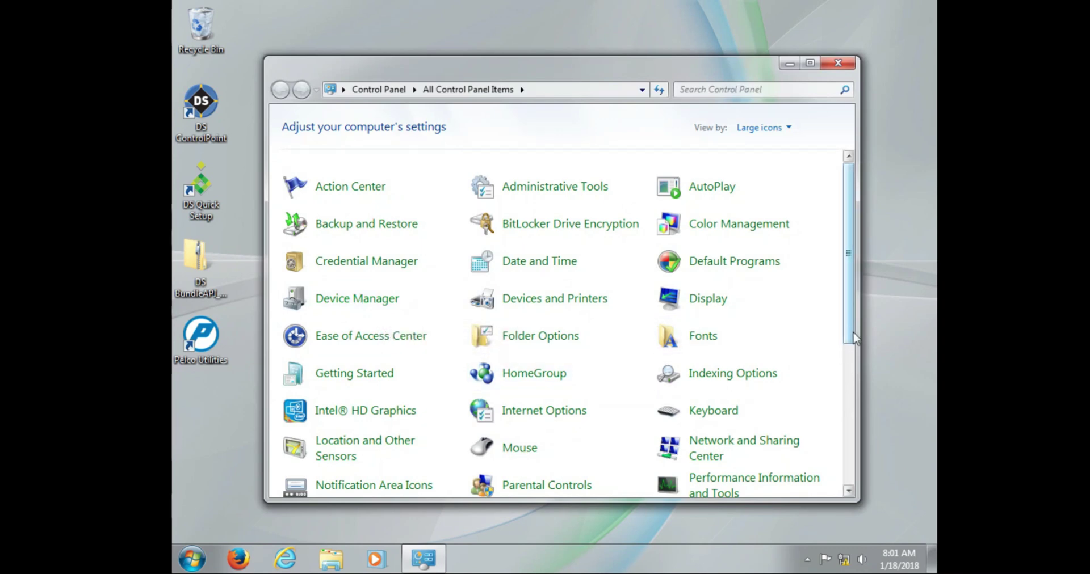
{"action": "left_click_drag", "start_coordinate": [854, 338], "coordinate": [856, 438]}
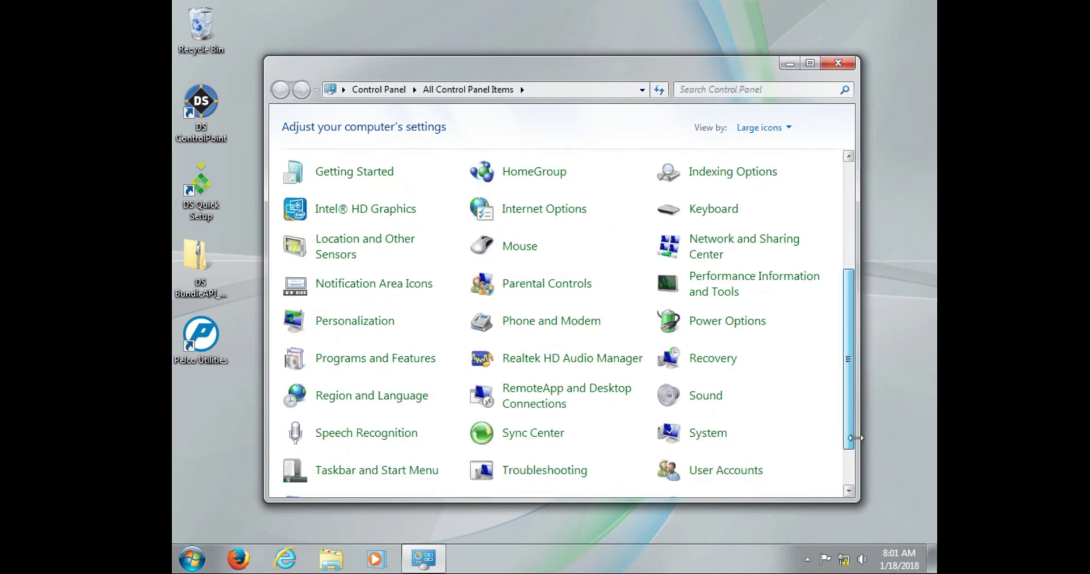
{"action": "left_click", "coordinate": [707, 434]}
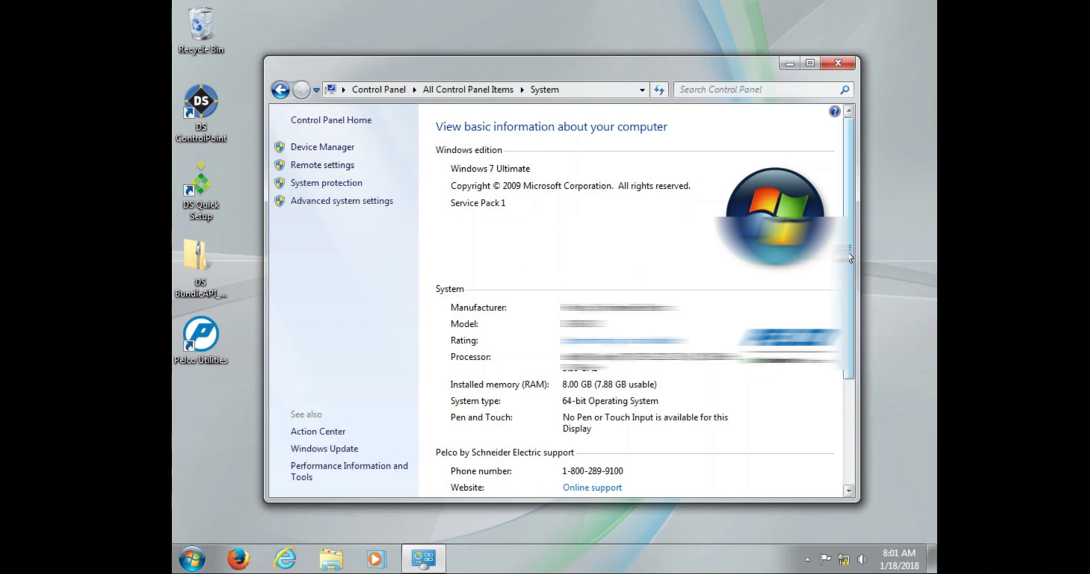
{"action": "left_click_drag", "start_coordinate": [851, 256], "coordinate": [849, 308]}
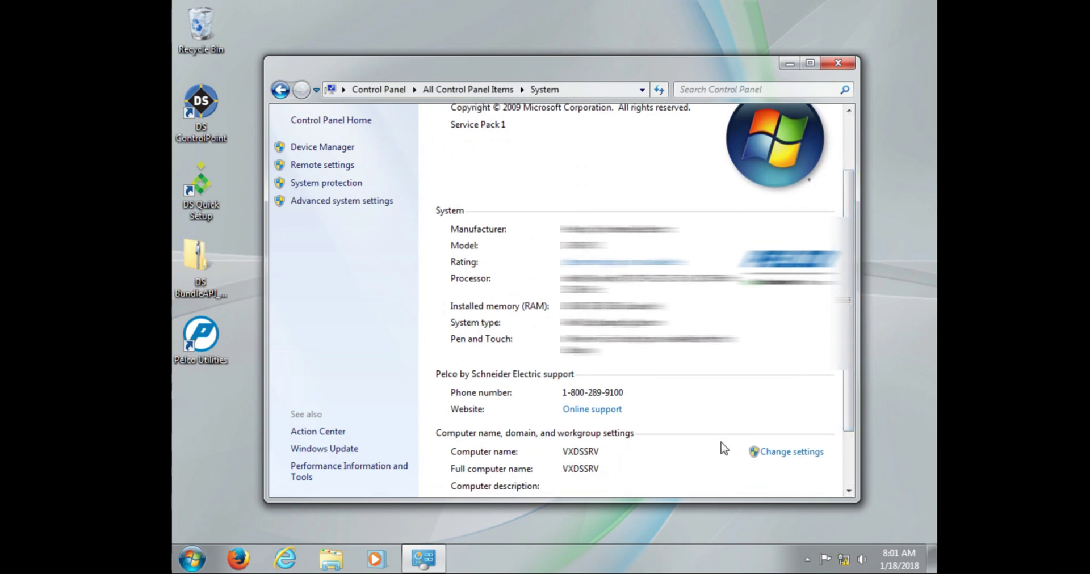
Review the VXDSSRV computer name and WORKGROUP settings, cancelling both dialogs without changes
{"action": "left_click", "coordinate": [783, 457]}
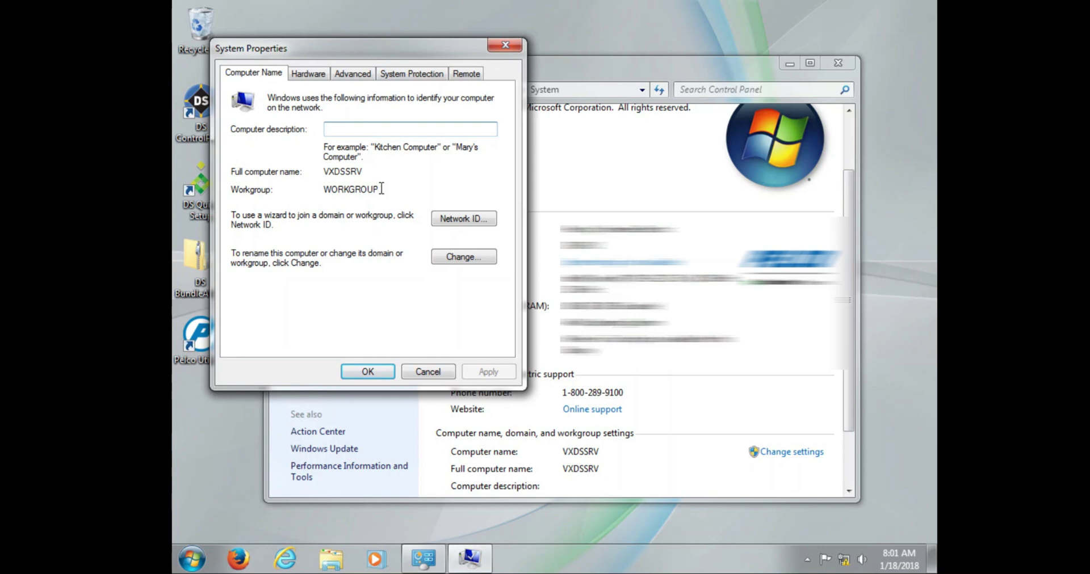
{"action": "left_click", "coordinate": [447, 258]}
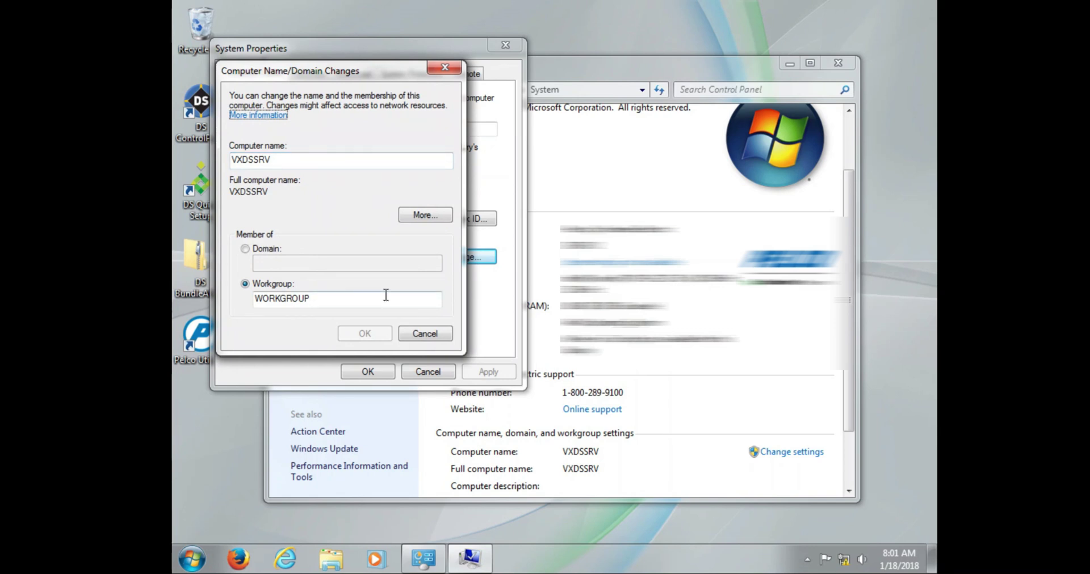
{"action": "left_click", "coordinate": [414, 335]}
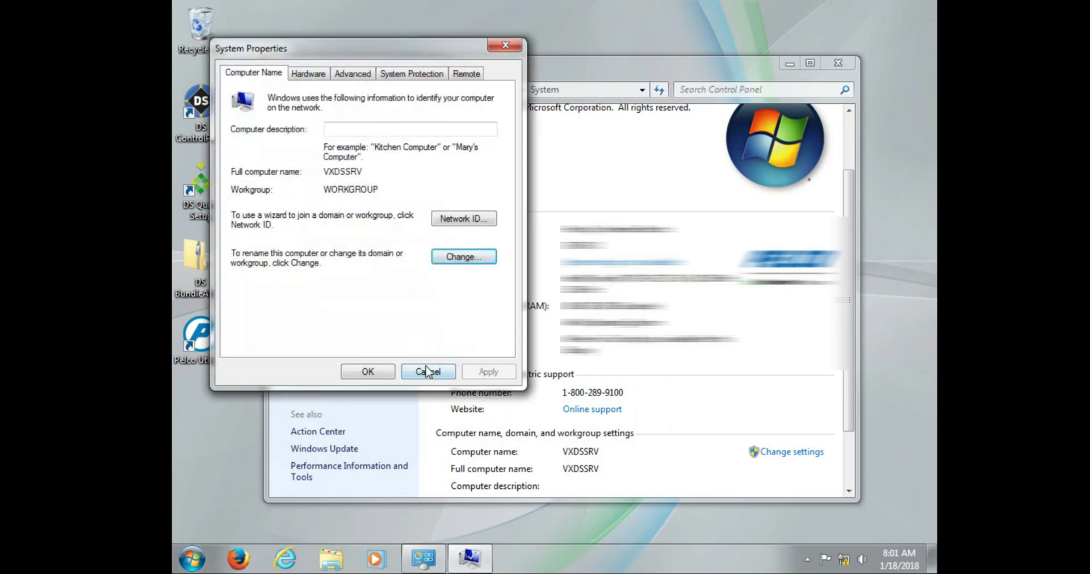
{"action": "left_click", "coordinate": [428, 372]}
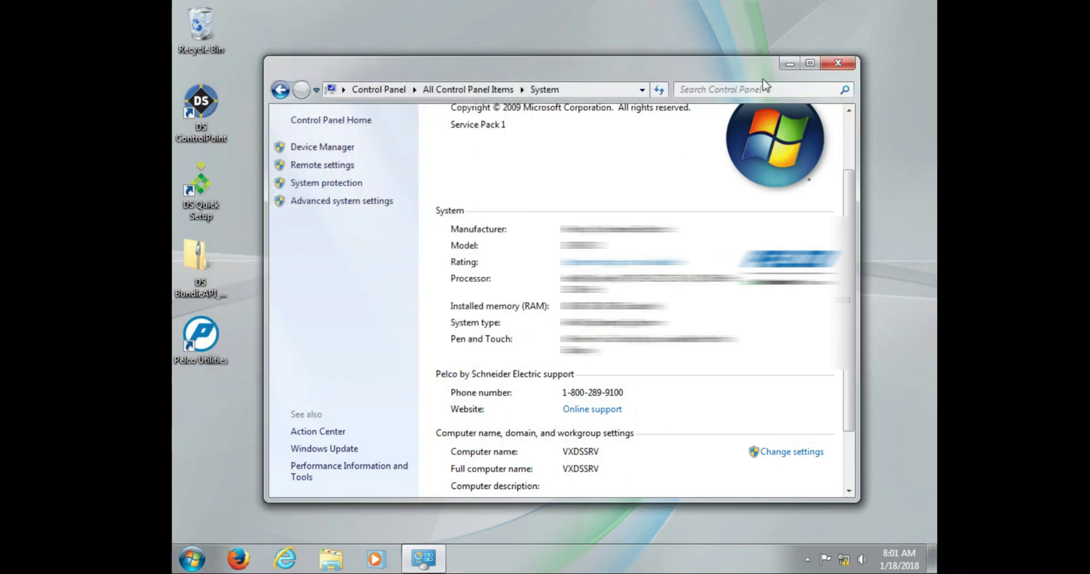
Close the System window and launch DS Quick Setup past its welcome page
{"action": "left_click", "coordinate": [831, 69]}
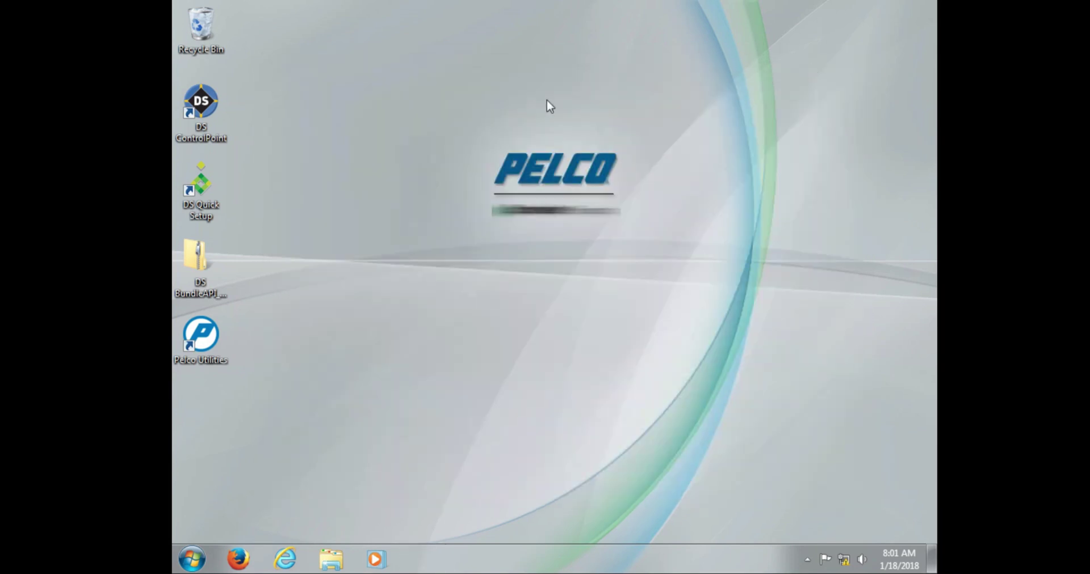
{"action": "double_click", "coordinate": [196, 184]}
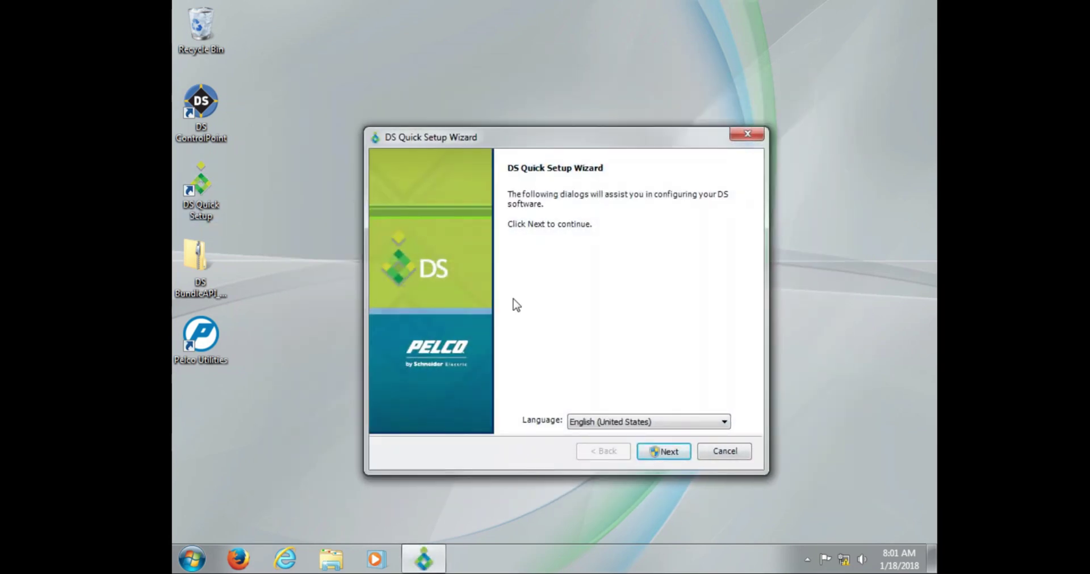
{"action": "left_click", "coordinate": [651, 450]}
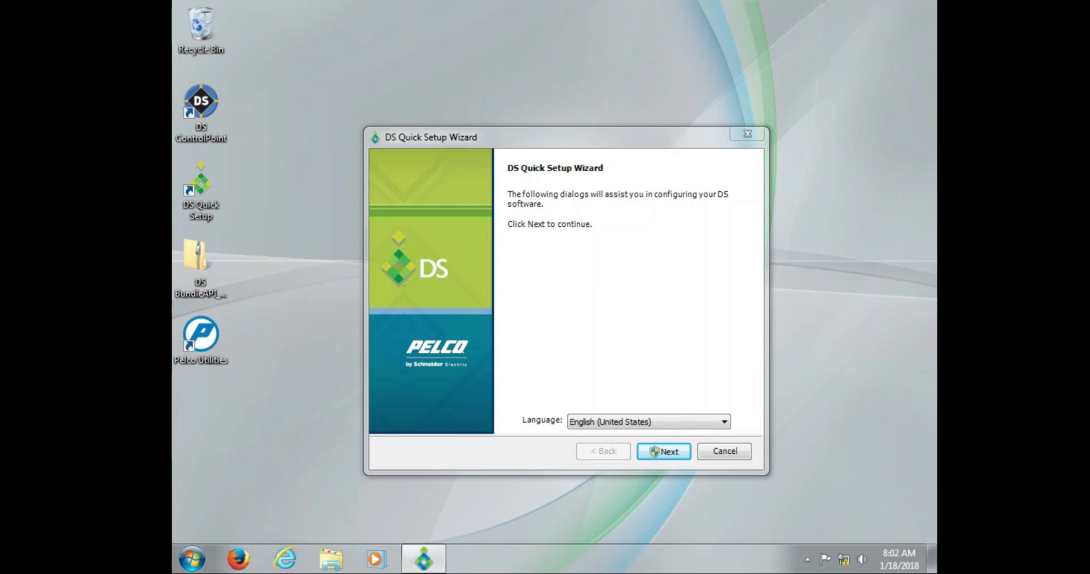
Choose 'New Setup - Delete Existing Configuration and Video' and accept the deletion warning
{"action": "left_click", "coordinate": [618, 304]}
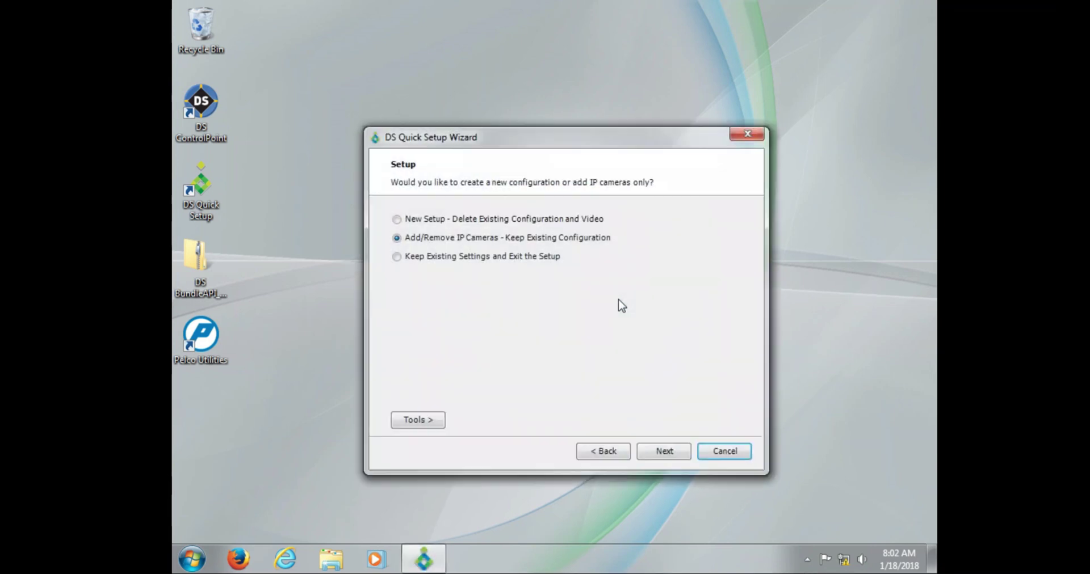
{"action": "left_click", "coordinate": [563, 220]}
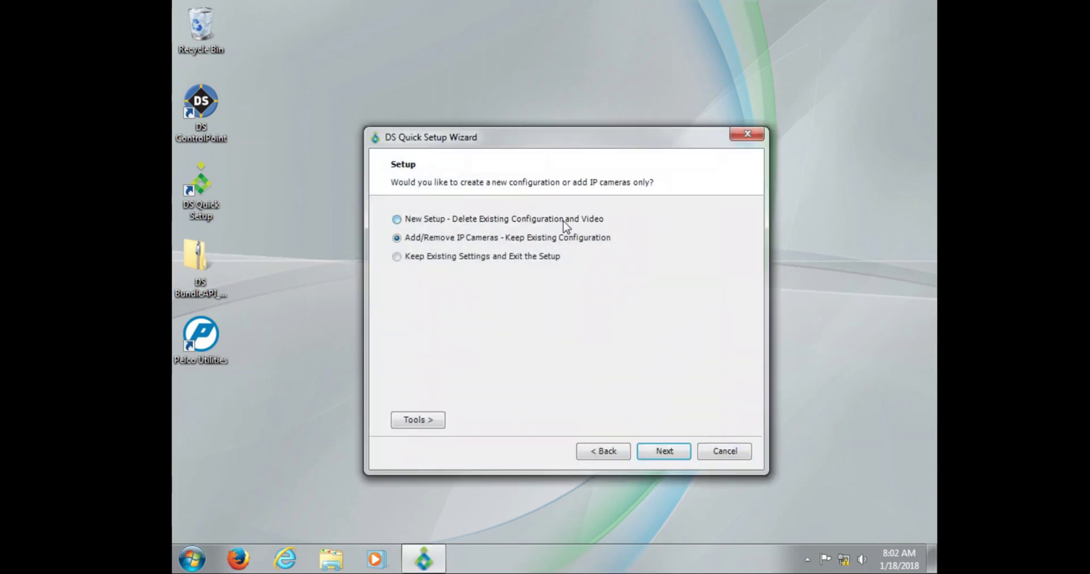
{"action": "left_click", "coordinate": [652, 451]}
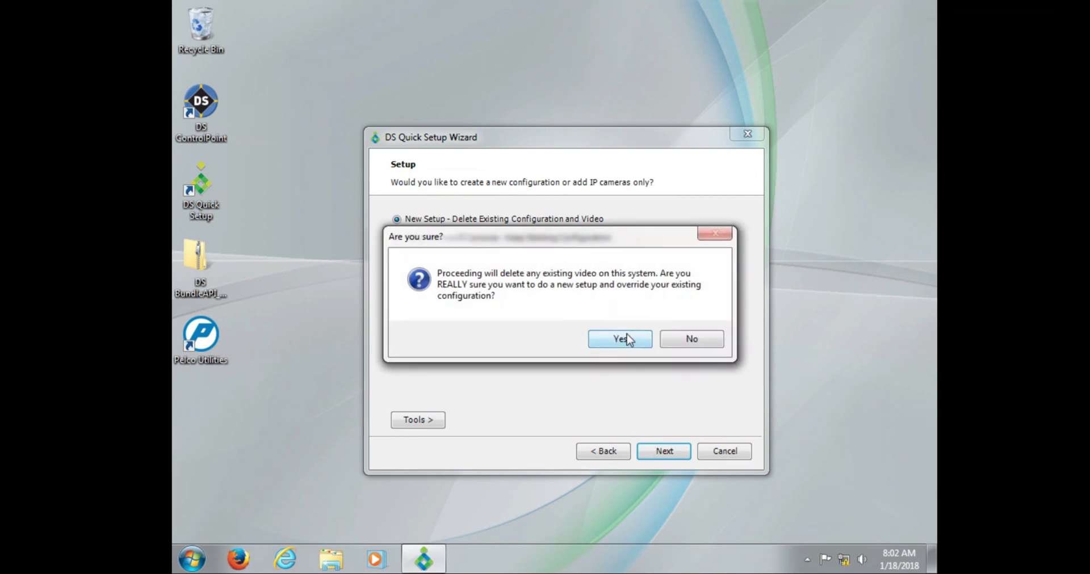
{"action": "left_click", "coordinate": [624, 339]}
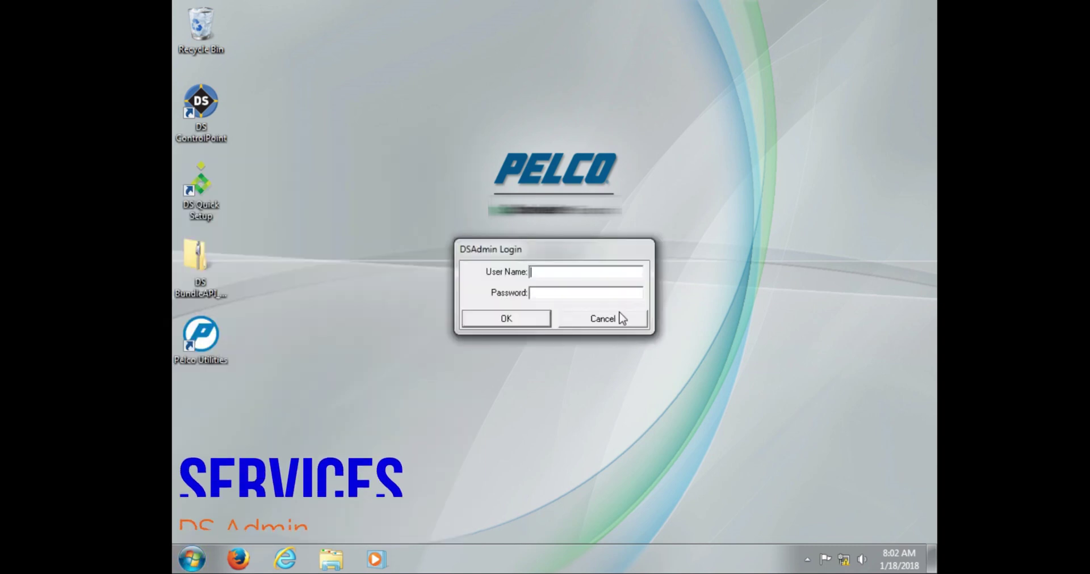
Sign in to DSAdmin with the administrator user name and password
{"action": "type", "text": "admin"}
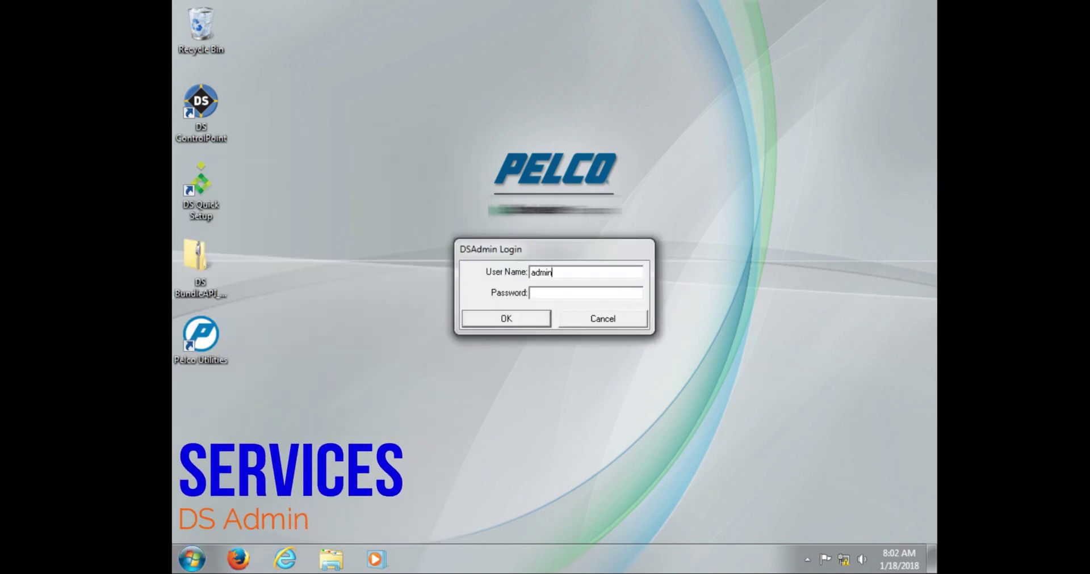
{"action": "type", "text": "admi"}
{"action": "key", "text": "BackSpace"}
{"action": "key", "text": "BackSpace"}
{"action": "key", "text": "BackSpace"}
{"action": "key", "text": "BackSpace"}
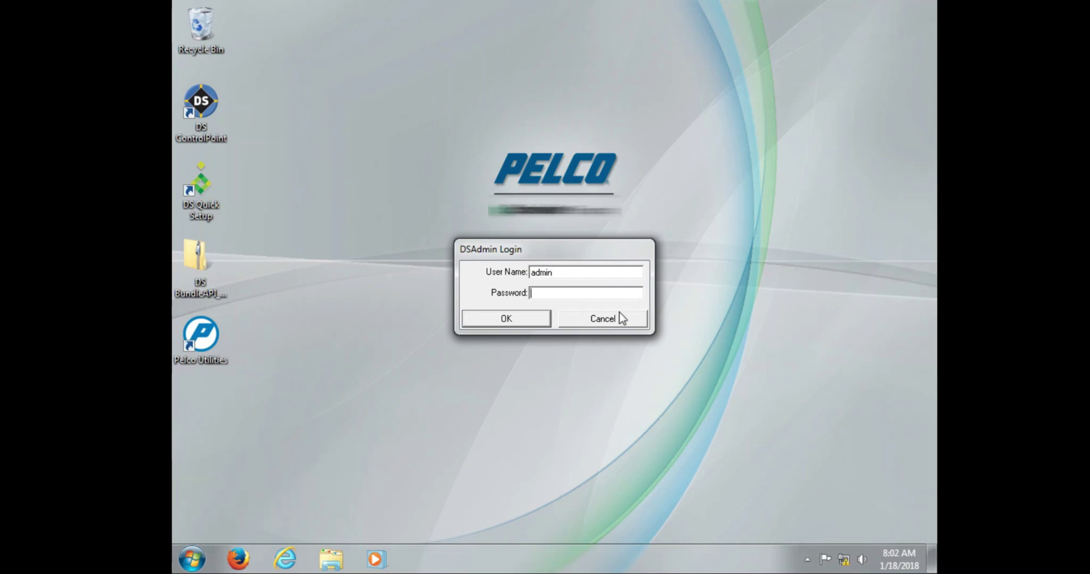
{"action": "type", "text": "admin"}
{"action": "key", "text": "Return"}
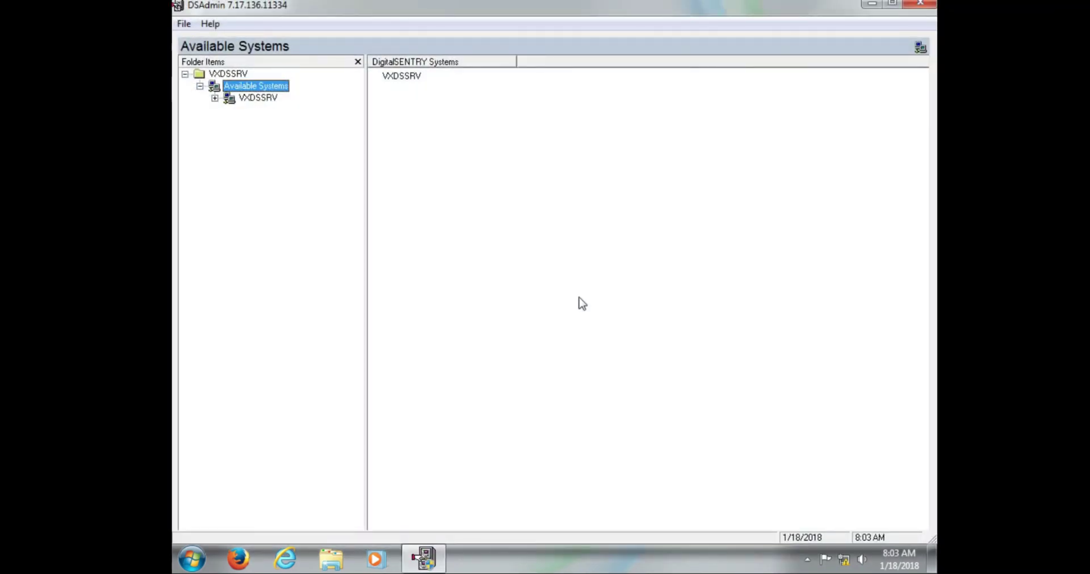
Review VXDSSRV's connection settings and open its unit under the VAU(s) folder
{"action": "left_click", "coordinate": [244, 98]}
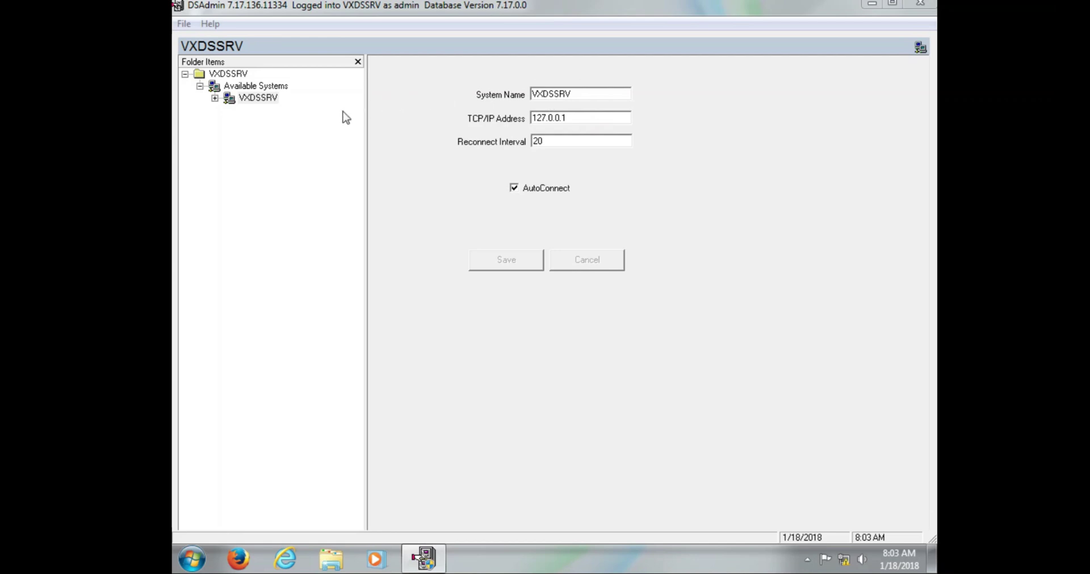
{"action": "double_click", "coordinate": [225, 101]}
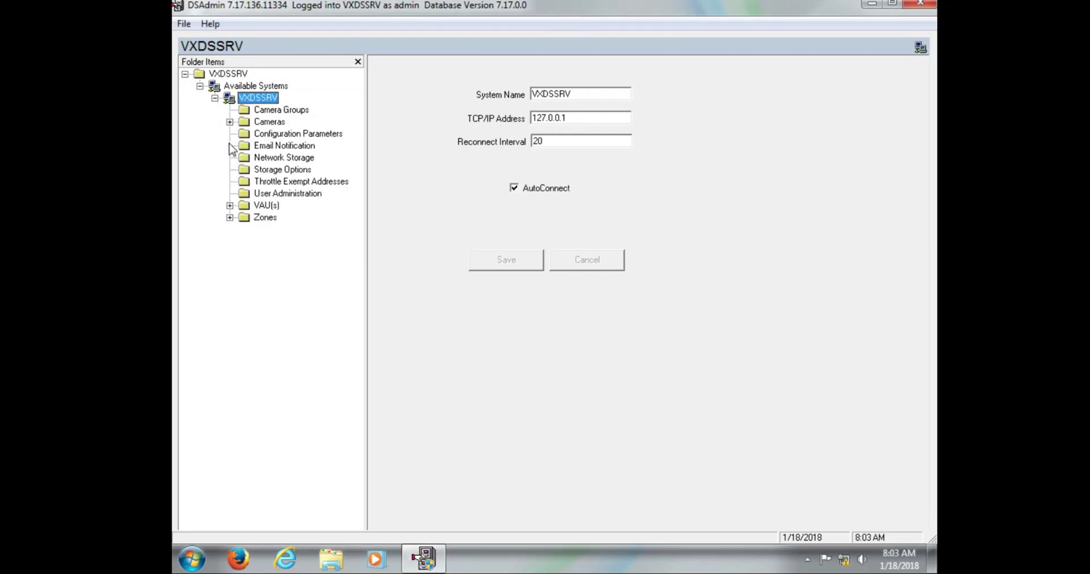
{"action": "left_click", "coordinate": [229, 206]}
{"action": "left_click", "coordinate": [286, 217]}
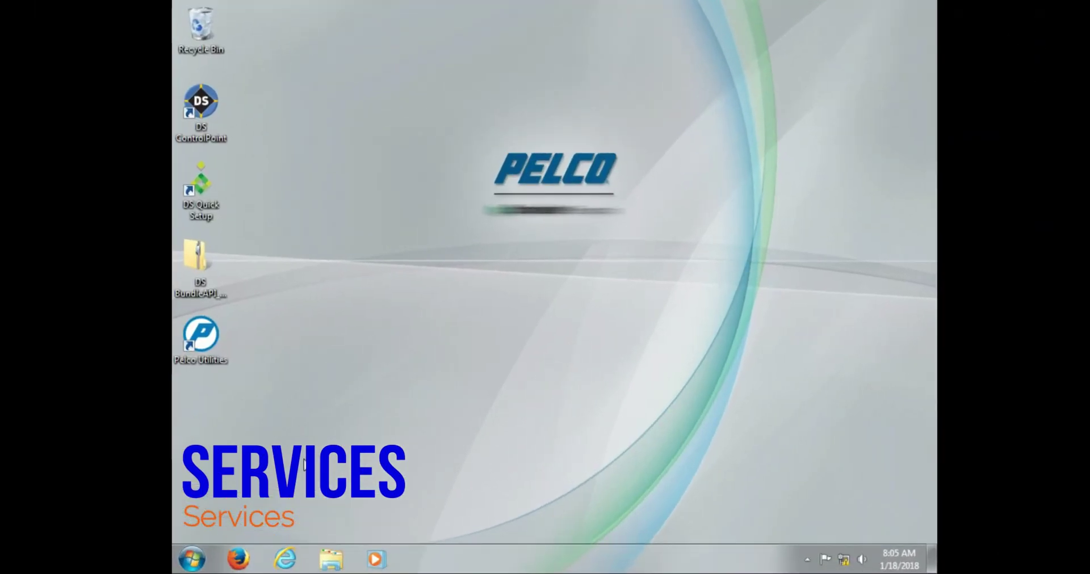
Open Services sorted by Log On As, widening the Name column and window for DigitalSENTRY entries
{"action": "left_click", "coordinate": [192, 561]}
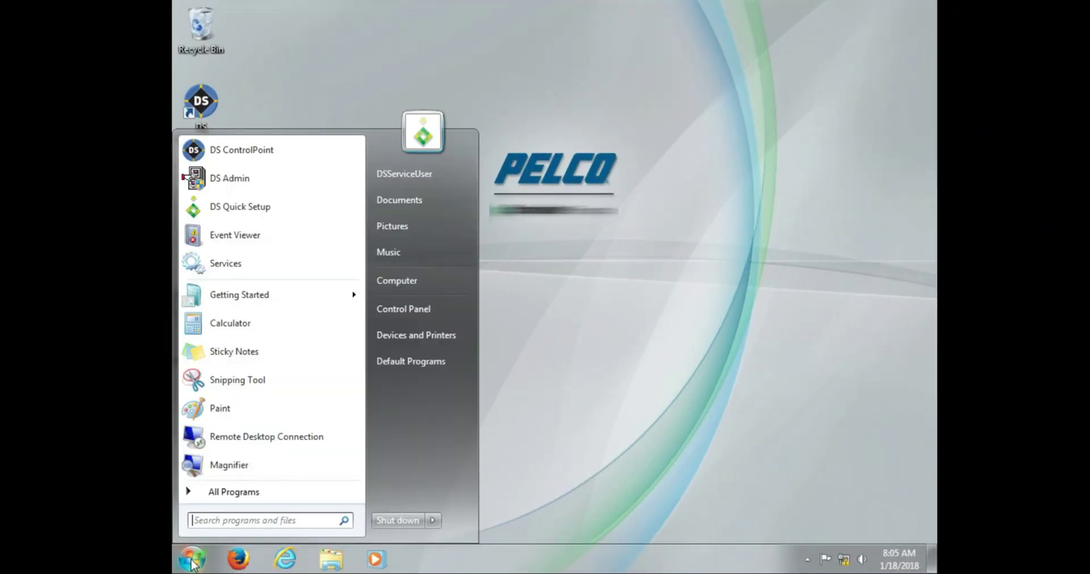
{"action": "left_click", "coordinate": [272, 259]}
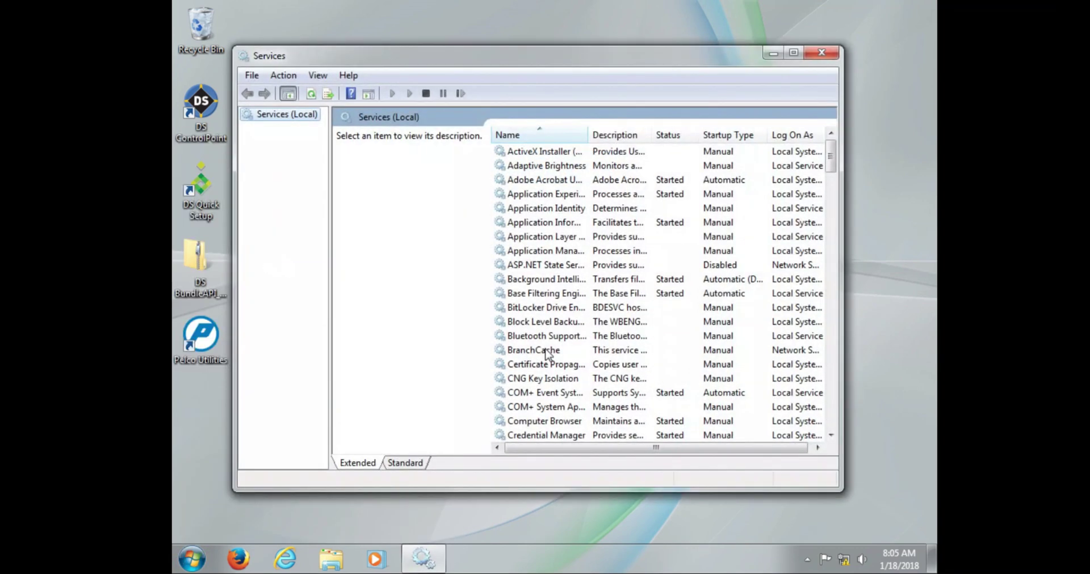
{"action": "left_click", "coordinate": [798, 134]}
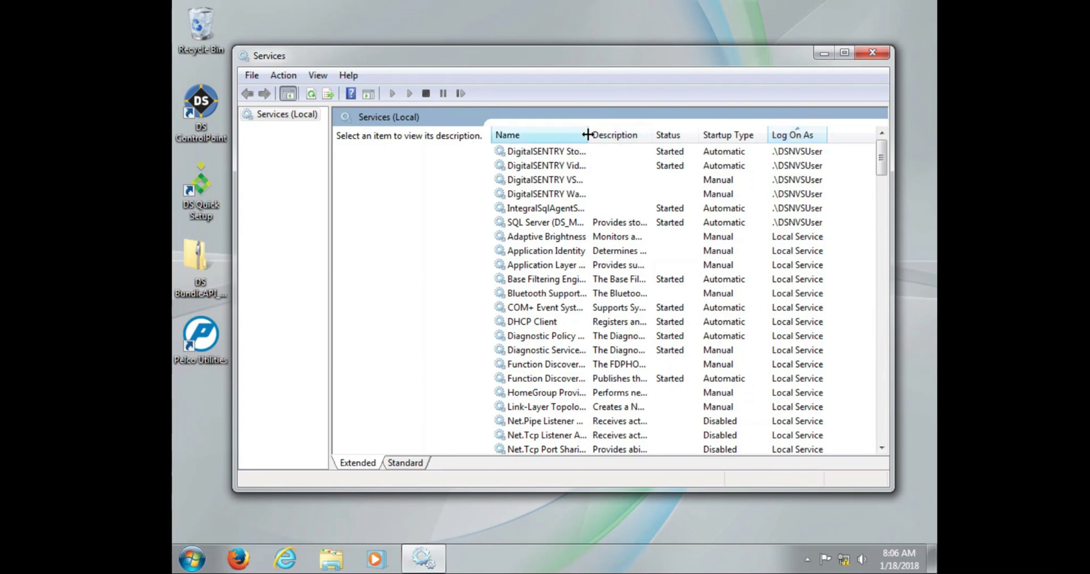
{"action": "left_click_drag", "start_coordinate": [590, 135], "coordinate": [653, 137]}
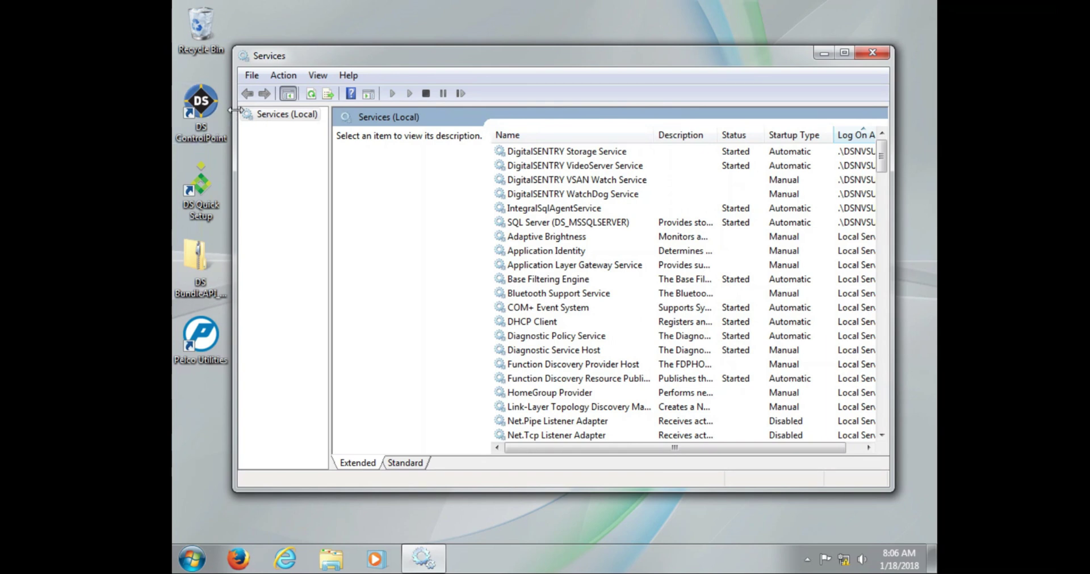
{"action": "left_click_drag", "start_coordinate": [234, 109], "coordinate": [209, 105]}
{"action": "left_click", "coordinate": [563, 166]}
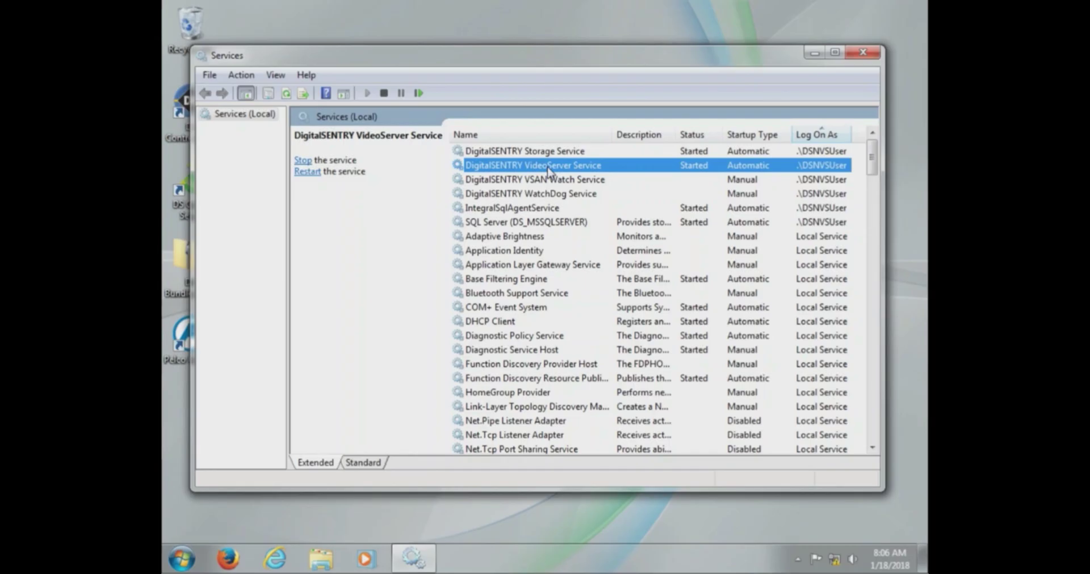